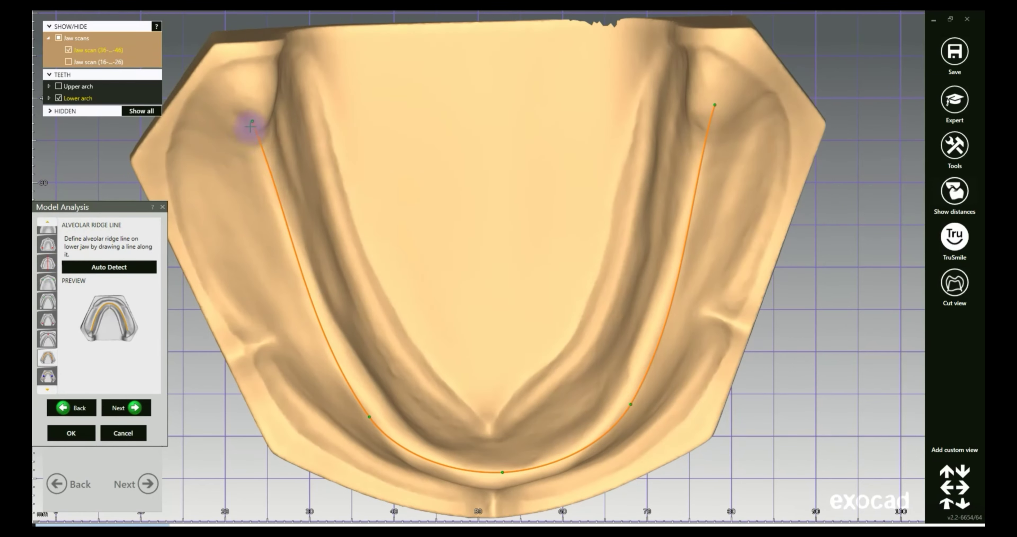
- Adjust the lower jaw's alveolar ridge line at both posterior ends and at one front control point
{"action": "left_click", "coordinate": [259, 138]}
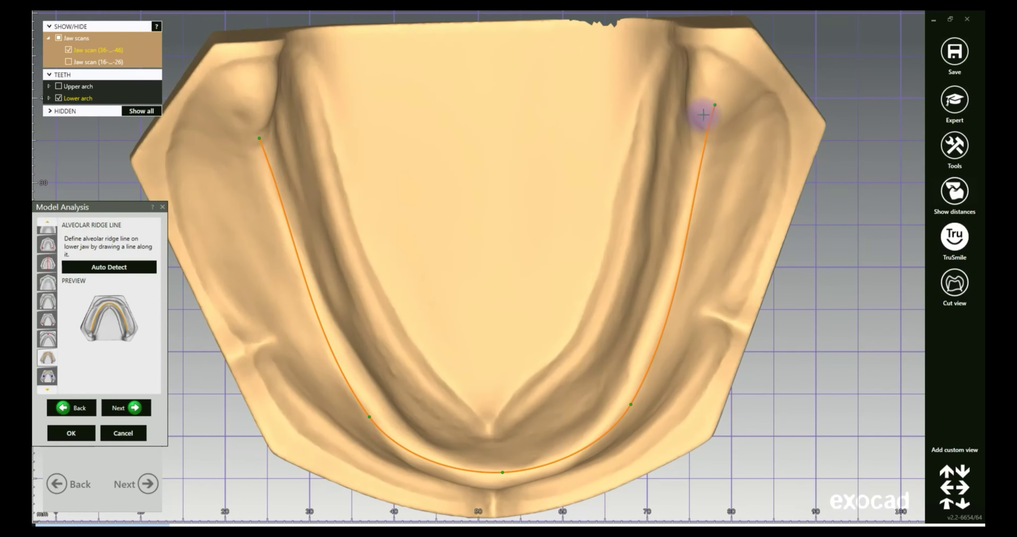
{"action": "left_click", "coordinate": [713, 131]}
{"action": "left_click", "coordinate": [369, 417]}
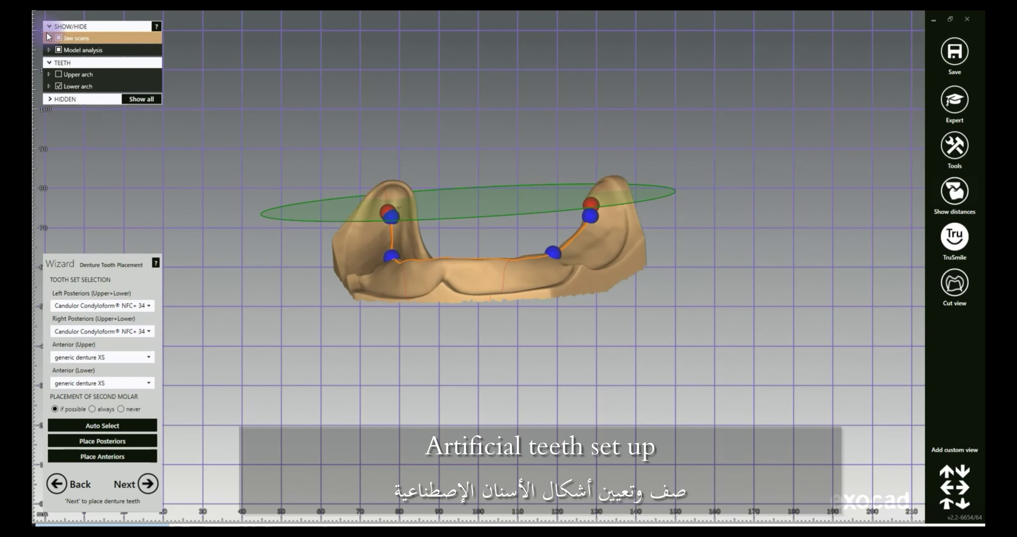
- Show the upper jaw scan together with the lower one and auto-select the denture tooth sets
{"action": "left_click", "coordinate": [49, 38]}
{"action": "left_click", "coordinate": [68, 62]}
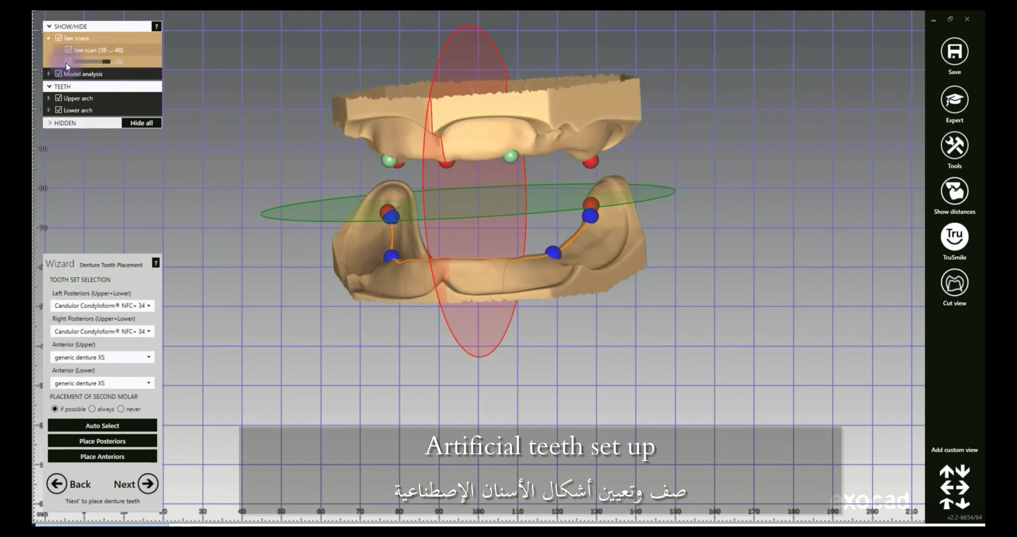
{"action": "scroll", "coordinate": [399, 141], "scroll_direction": "up", "scroll_amount": 4}
{"action": "right_click_drag", "start_coordinate": [356, 158], "coordinate": [301, 177]}
{"action": "left_click", "coordinate": [86, 427]}
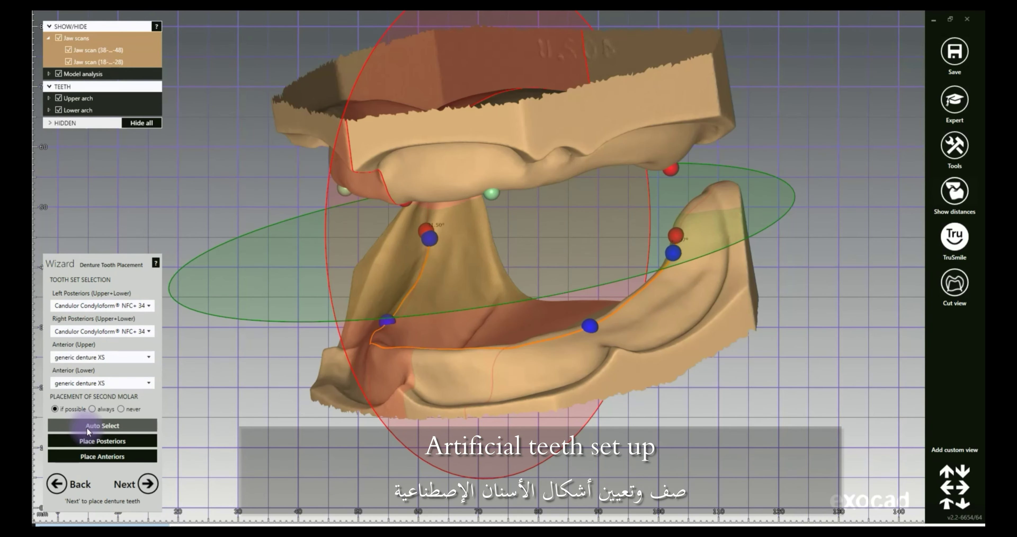
- Review the tooth set options, keep Candulor Condyloform NFC+ 34 posteriors and generic denture XS anteriors, and place the denture teeth
{"action": "left_click", "coordinate": [148, 305]}
{"action": "left_click", "coordinate": [149, 330]}
{"action": "left_click", "coordinate": [150, 357]}
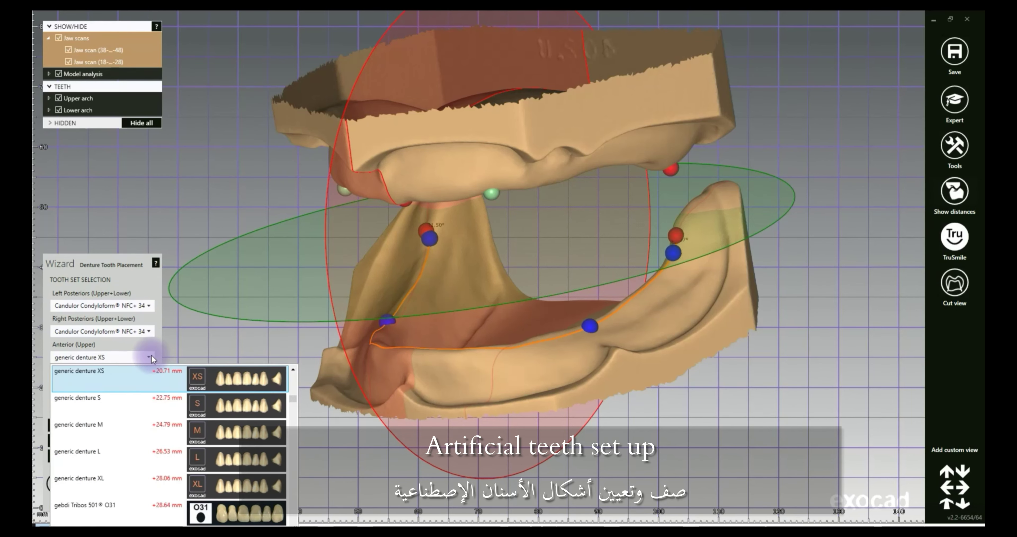
{"action": "scroll", "coordinate": [227, 412], "scroll_direction": "down", "scroll_amount": 5}
{"action": "left_click", "coordinate": [156, 373]}
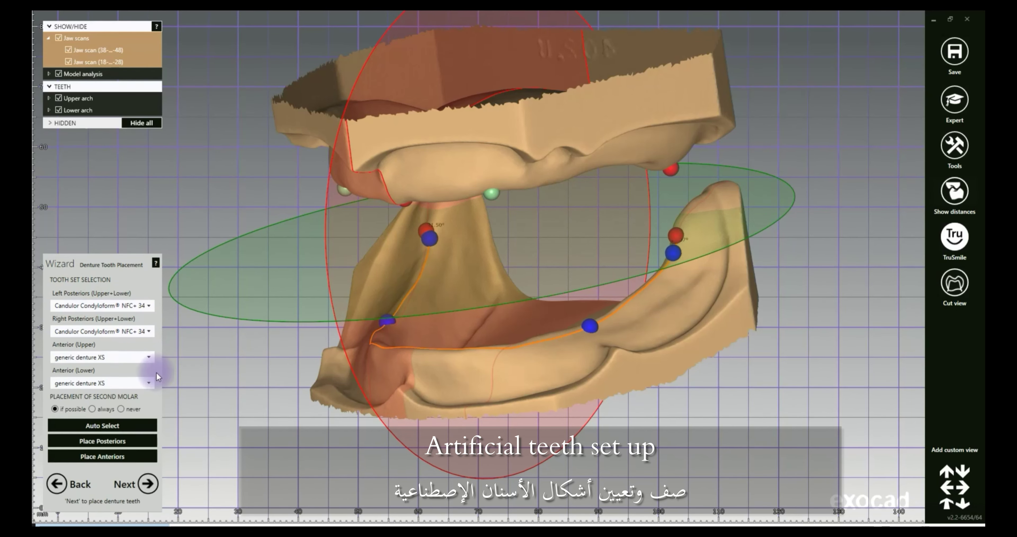
{"action": "left_click", "coordinate": [148, 382]}
{"action": "scroll", "coordinate": [148, 381], "scroll_direction": "down", "scroll_amount": 10}
{"action": "mouse_move", "coordinate": [188, 270]}
{"action": "left_click", "coordinate": [148, 484]}
{"action": "right_click_drag", "start_coordinate": [450, 314], "coordinate": [462, 297]}
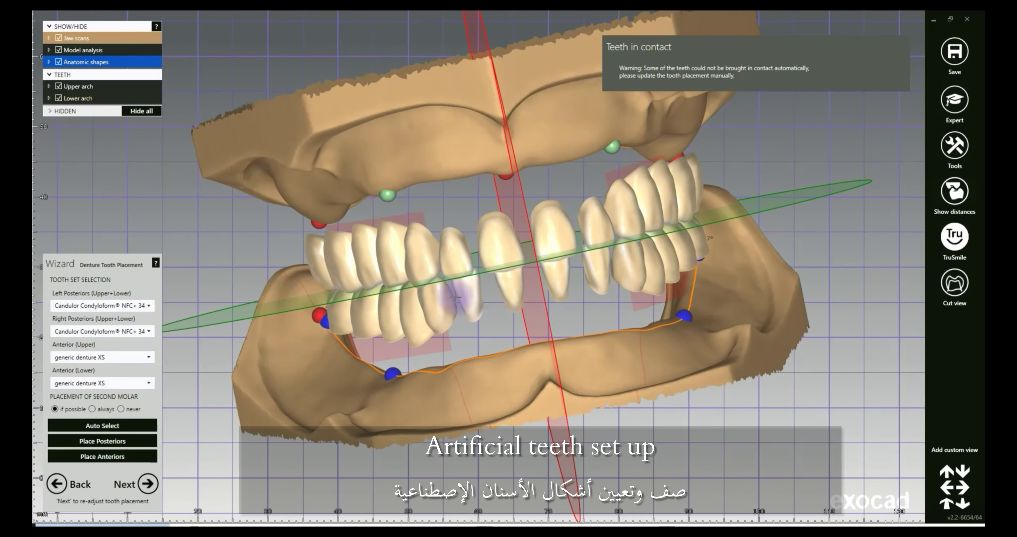
- Choose generic denture XS for the upper anteriors, place the anteriors again and continue to tooth placement adjustment
{"action": "left_click", "coordinate": [135, 357]}
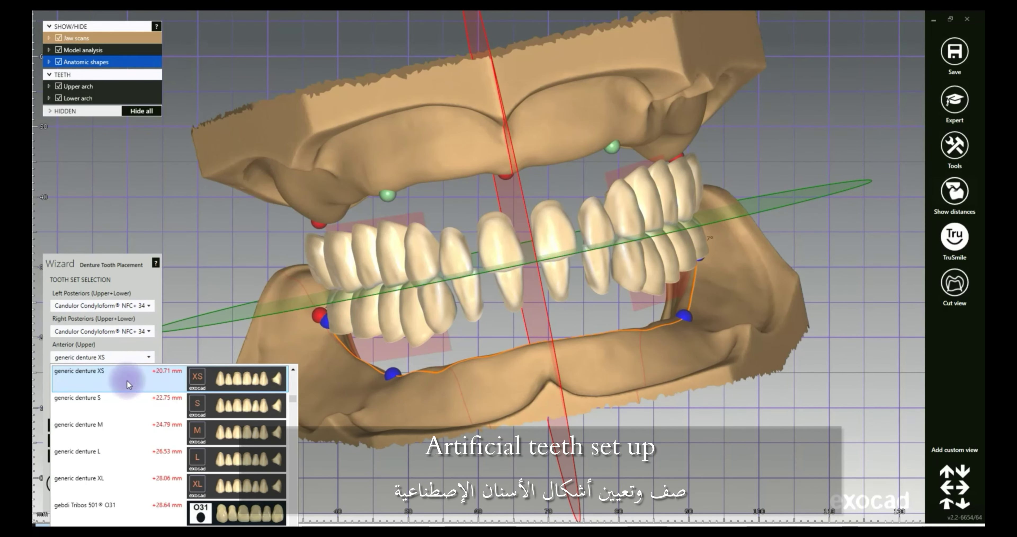
{"action": "left_click", "coordinate": [143, 385]}
{"action": "left_click", "coordinate": [114, 457]}
{"action": "left_click", "coordinate": [148, 483]}
{"action": "right_click_drag", "start_coordinate": [416, 300], "coordinate": [547, 292]}
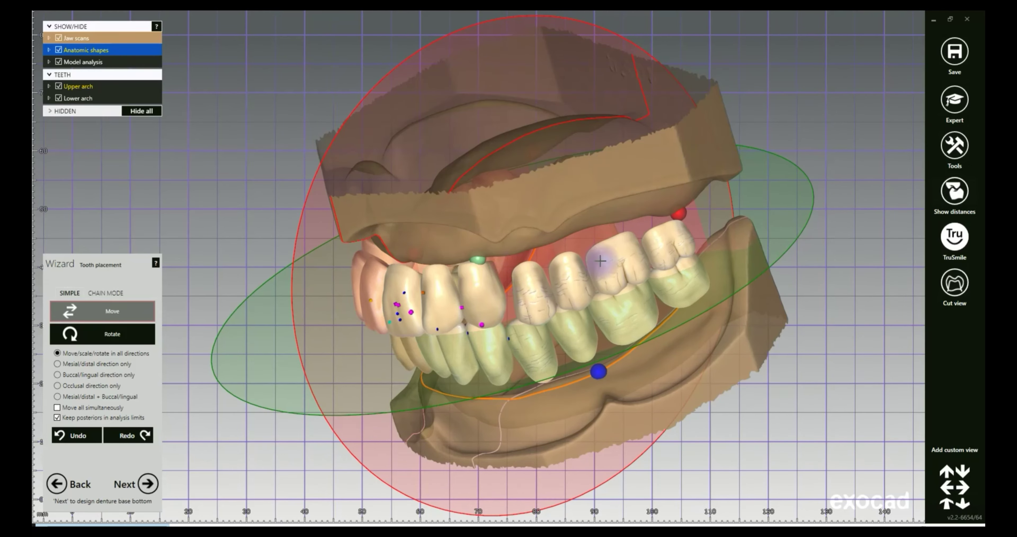
- Switch tooth placement to chain mode, check the setup from the side and proceed to the denture base bottom design
{"action": "left_click", "coordinate": [106, 292]}
{"action": "right_click_drag", "start_coordinate": [385, 264], "coordinate": [490, 260]}
{"action": "right_click_drag", "start_coordinate": [330, 251], "coordinate": [410, 253]}
{"action": "left_click", "coordinate": [141, 481]}
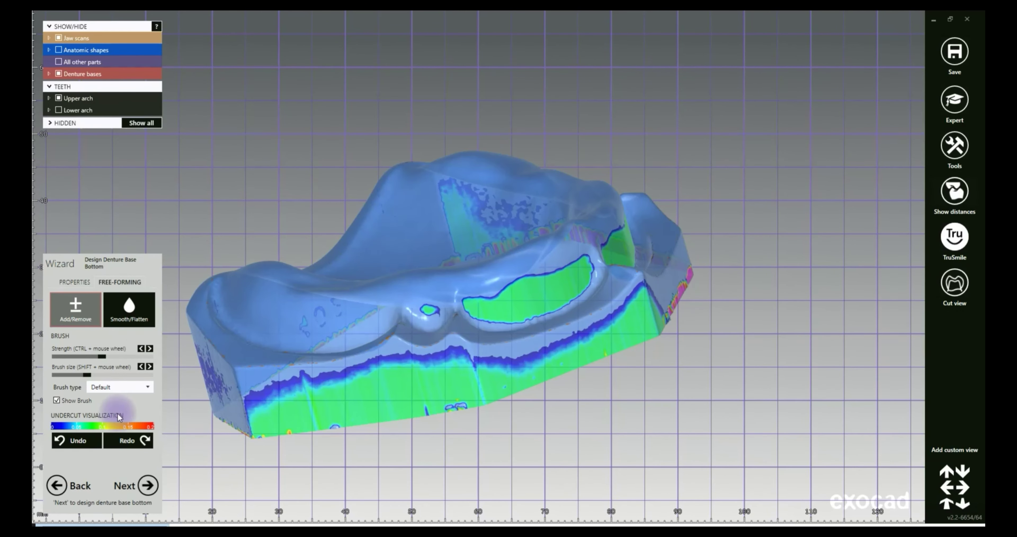
- Select Smooth/Flatten for the upper denture base bottom and accept the drawing changes for the denture base
{"action": "left_click", "coordinate": [128, 312]}
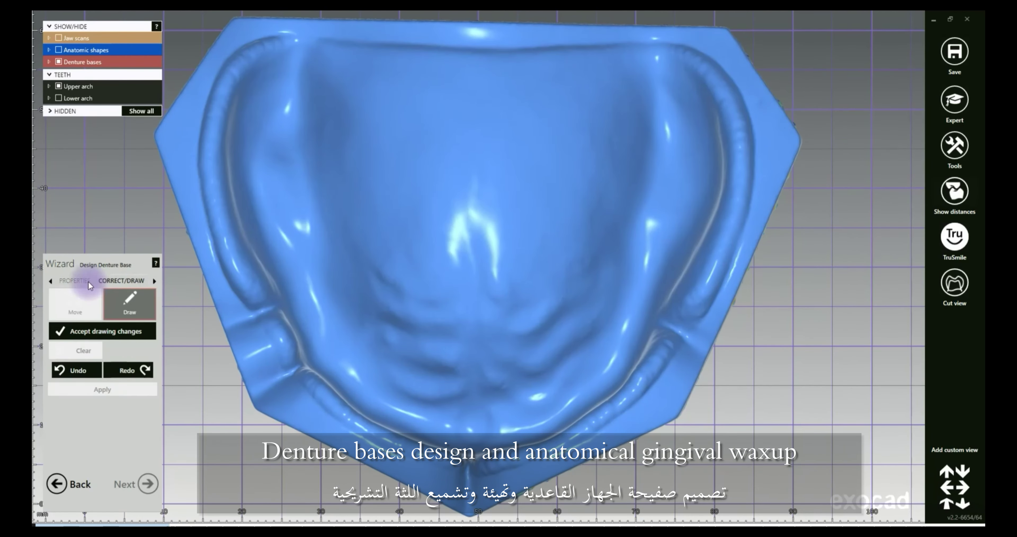
{"action": "left_click", "coordinate": [99, 324]}
{"action": "left_click", "coordinate": [97, 349]}
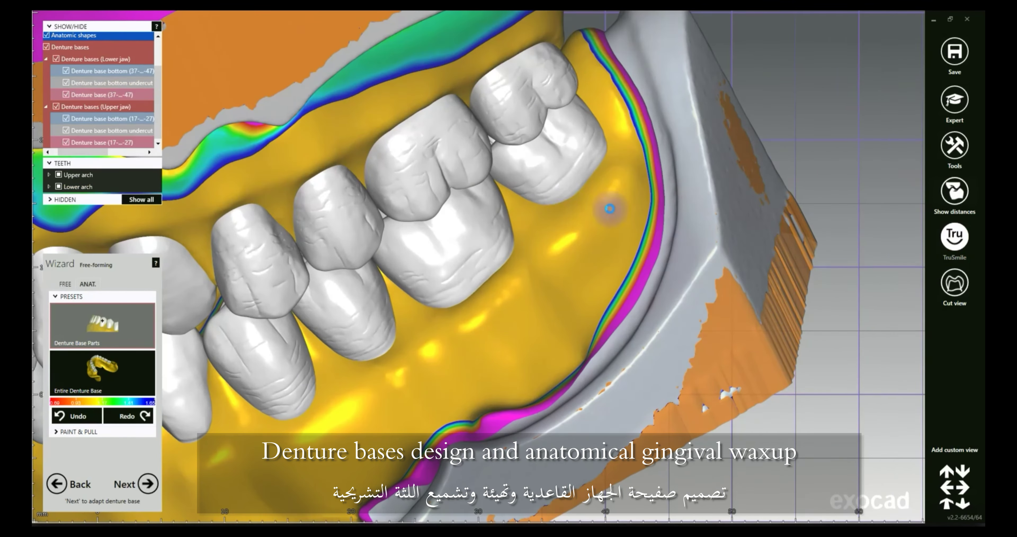
- Free-form the lower denture base gingiva around the last molars with the Smooth/Flatten and Add/Remove brushes
{"action": "left_click", "coordinate": [65, 284]}
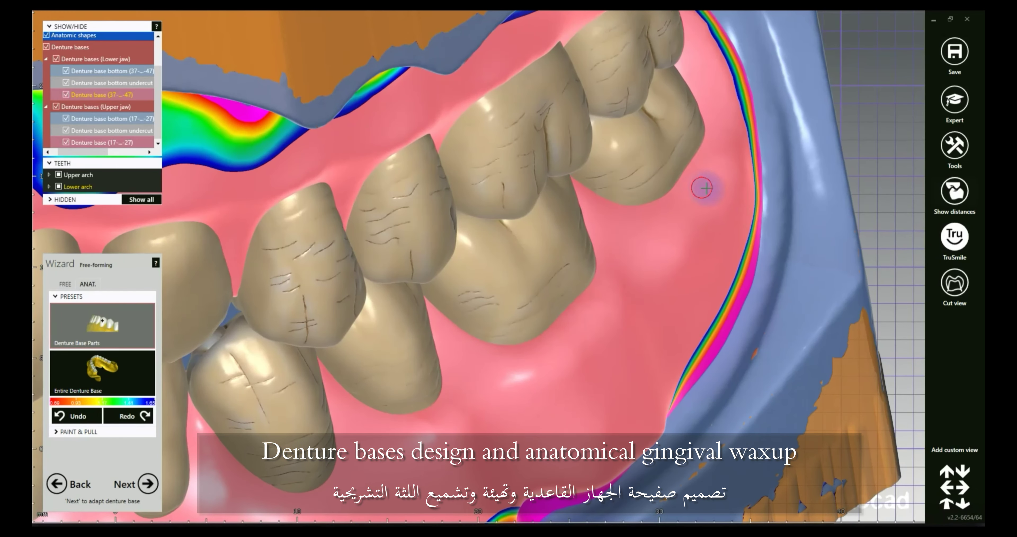
{"action": "left_click", "coordinate": [154, 318]}
{"action": "left_click_drag", "start_coordinate": [663, 211], "coordinate": [720, 190]}
{"action": "left_click", "coordinate": [111, 399]}
{"action": "mouse_move", "coordinate": [624, 223]}
{"action": "left_mouse_down"}
{"action": "mouse_move", "coordinate": [659, 207]}
{"action": "mouse_move", "coordinate": [709, 146]}
{"action": "left_mouse_up"}
{"action": "left_click", "coordinate": [97, 328]}
{"action": "left_click_drag", "start_coordinate": [645, 259], "coordinate": [583, 198]}
- Lower the brush strength and smooth the lower denture base gingiva beside the posterior teeth
{"action": "key", "text": "shift"}
{"action": "scroll", "coordinate": [592, 210], "scroll_direction": "down", "scroll_amount": 3, "text": "ctrl"}
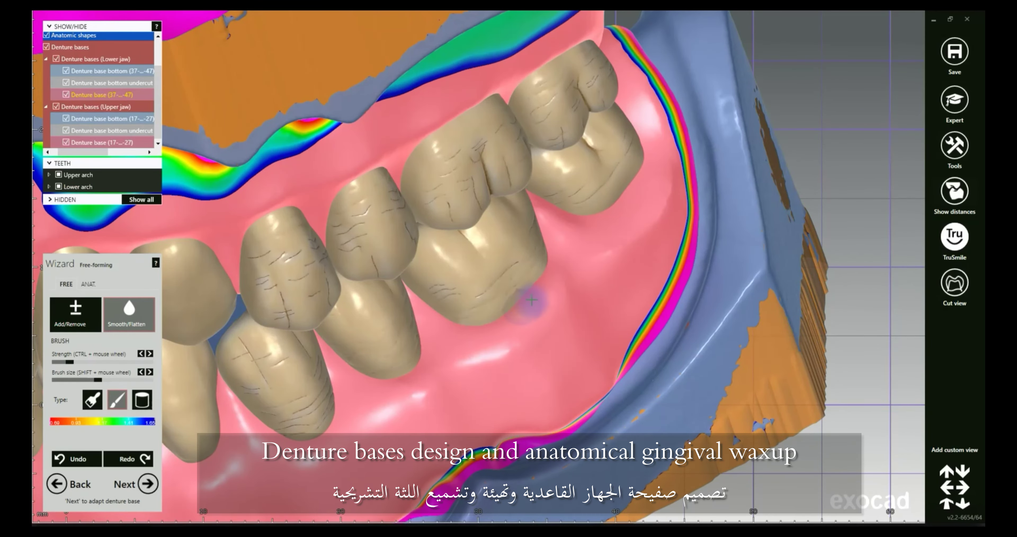
{"action": "key", "text": "shift"}
{"action": "left_click_drag", "start_coordinate": [572, 204], "coordinate": [602, 218], "text": "shift"}
- Select Smooth/Flatten and adjust the brush size for working on the upper denture base's anterior gingiva
{"action": "scroll", "coordinate": [648, 170], "scroll_direction": "down", "scroll_amount": 3}
{"action": "right_click_drag", "start_coordinate": [647, 170], "coordinate": [654, 305]}
{"action": "scroll", "coordinate": [648, 303], "scroll_direction": "down", "scroll_amount": 5}
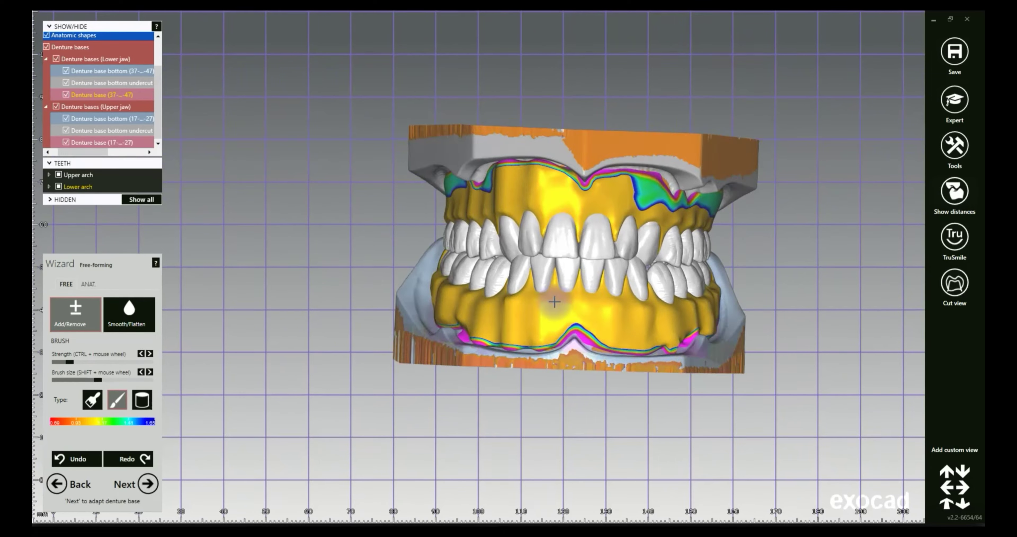
{"action": "scroll", "coordinate": [554, 298], "scroll_direction": "up", "scroll_amount": 6}
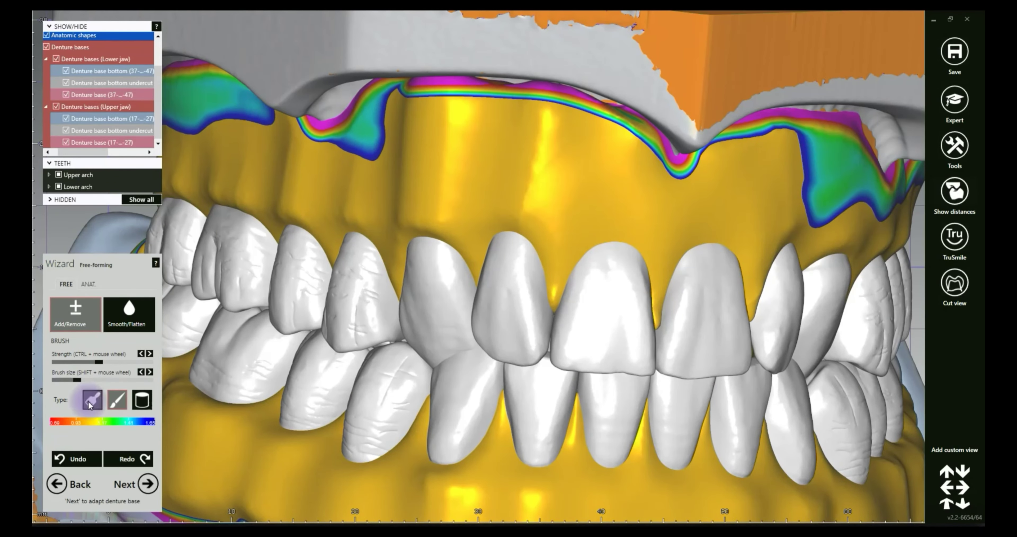
{"action": "left_click", "coordinate": [129, 316]}
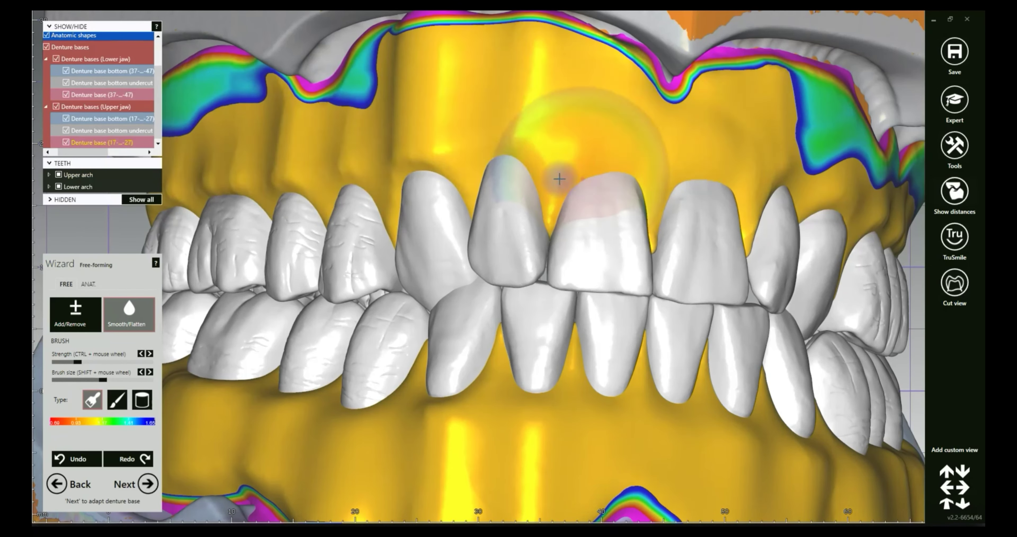
{"action": "scroll", "coordinate": [581, 174], "scroll_direction": "down", "scroll_amount": 5, "text": "shift"}
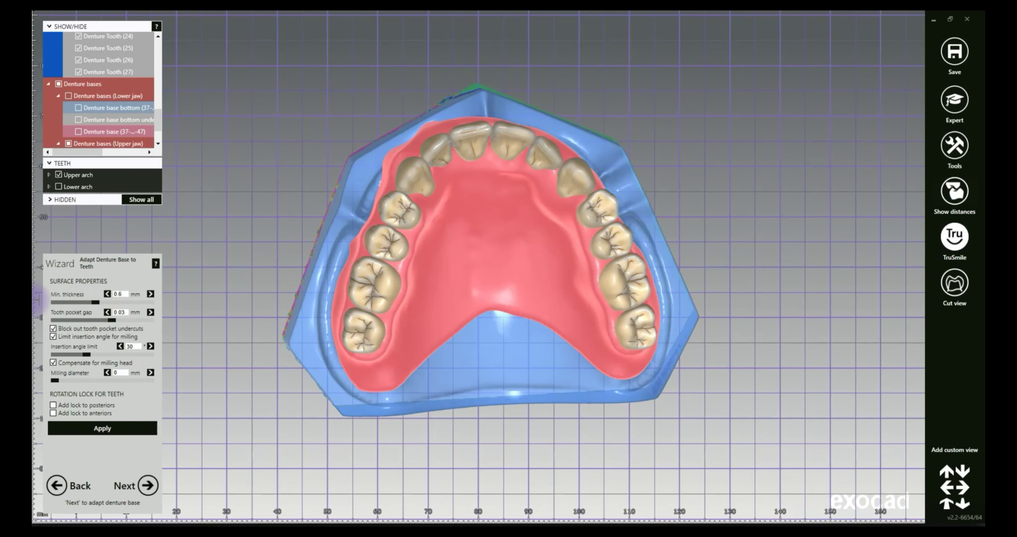
- Turn off the insertion angle limit for milling, add a rotation lock to the posteriors and apply the denture base adaptation
{"action": "left_click", "coordinate": [52, 337]}
{"action": "left_click", "coordinate": [53, 404]}
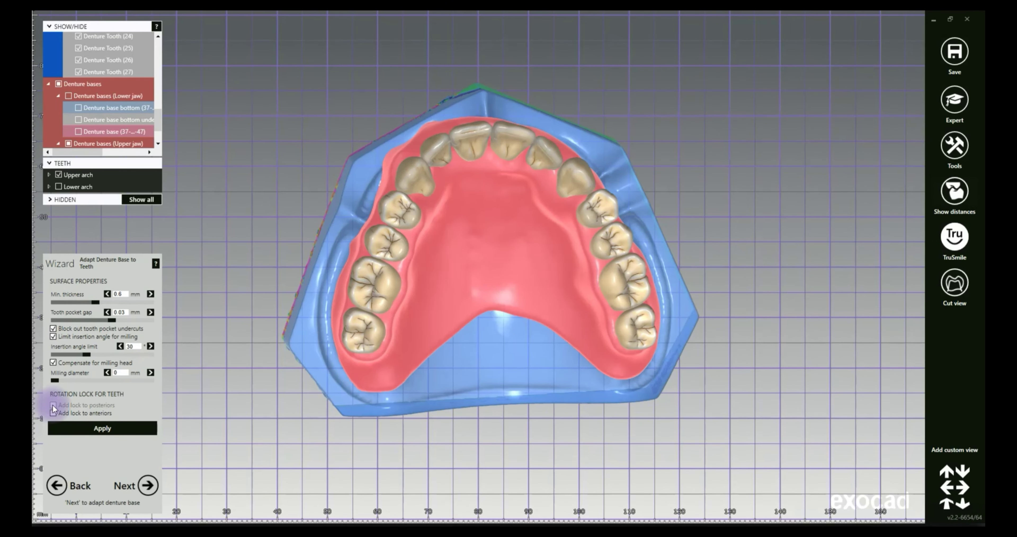
{"action": "left_click", "coordinate": [87, 428]}
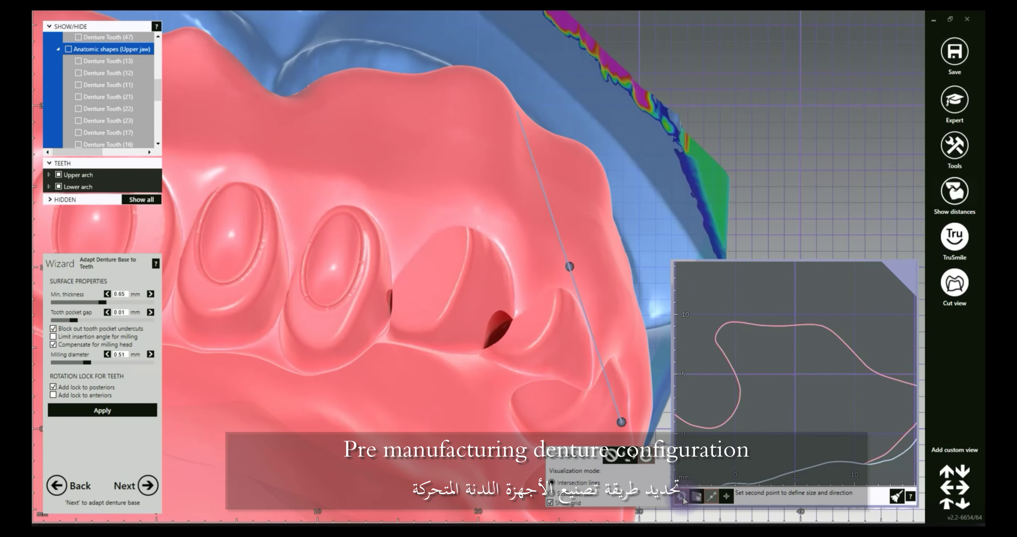
- Close the cut view and examine the tooth pockets across the whole upper denture base
{"action": "mouse_move", "coordinate": [682, 498]}
{"action": "left_click", "coordinate": [955, 282]}
{"action": "scroll", "coordinate": [477, 302], "scroll_direction": "down", "scroll_amount": 6}
{"action": "right_click_drag", "start_coordinate": [478, 302], "coordinate": [462, 288]}
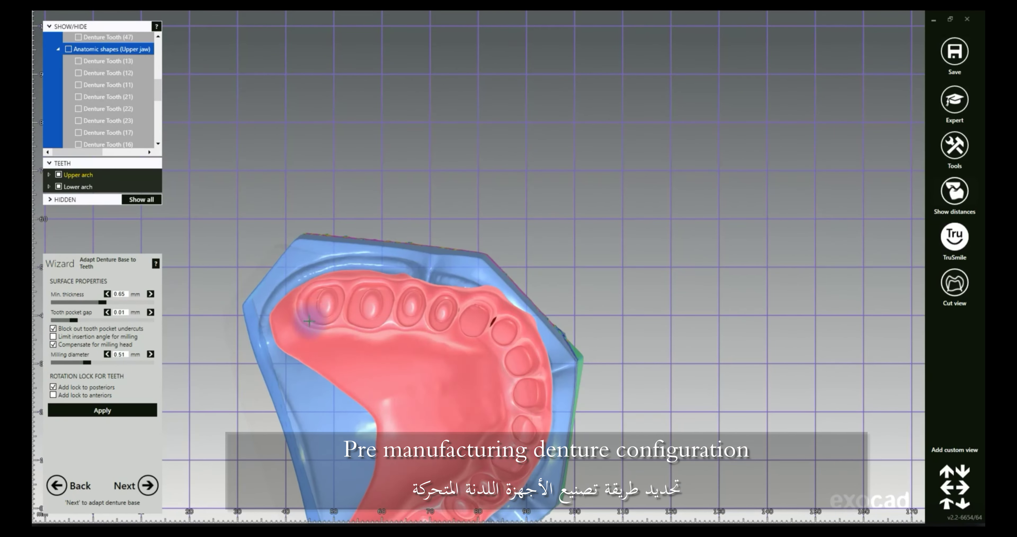